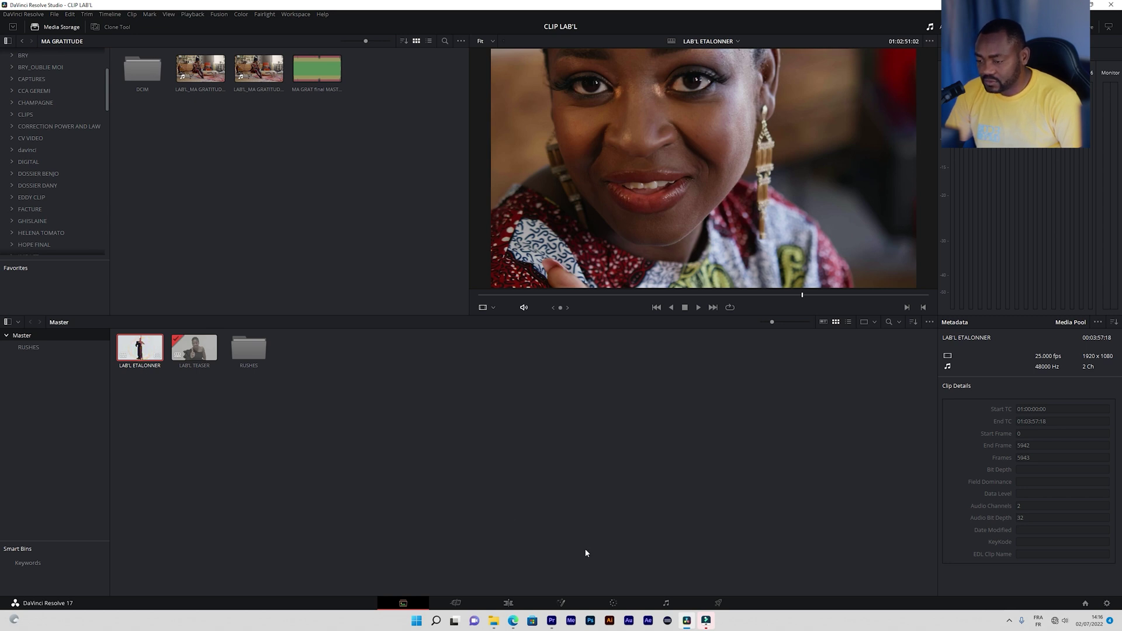
Open the LAB'L ETALONNER timeline for colour grading and view several of its clips around clips 59 to 61
key(shift+4)
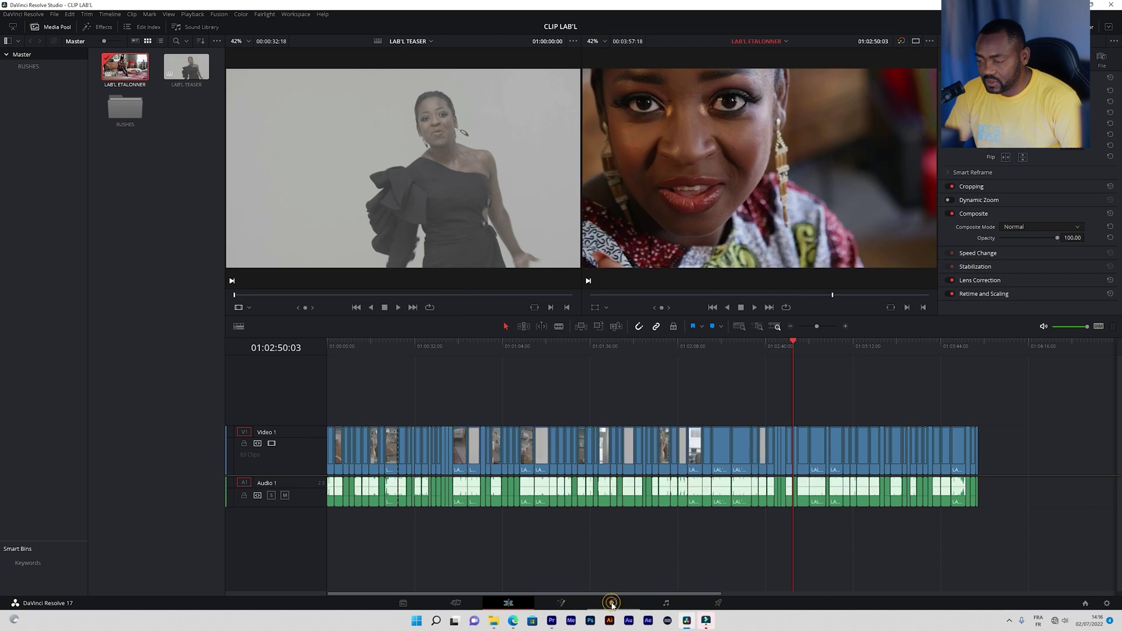
click(612, 603)
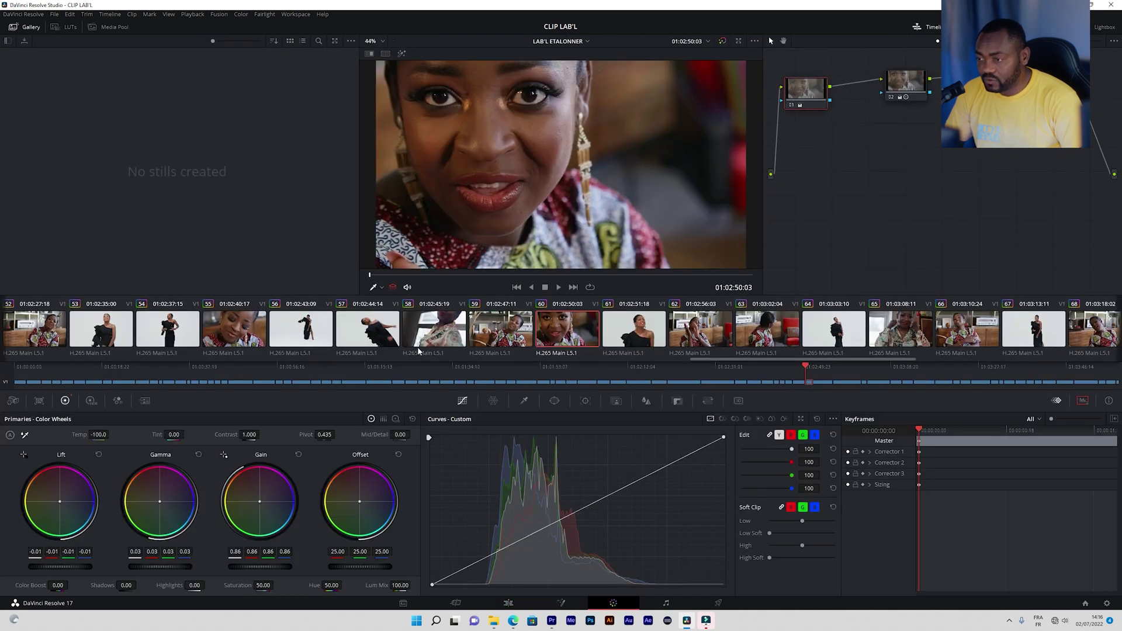
click(611, 330)
click(496, 328)
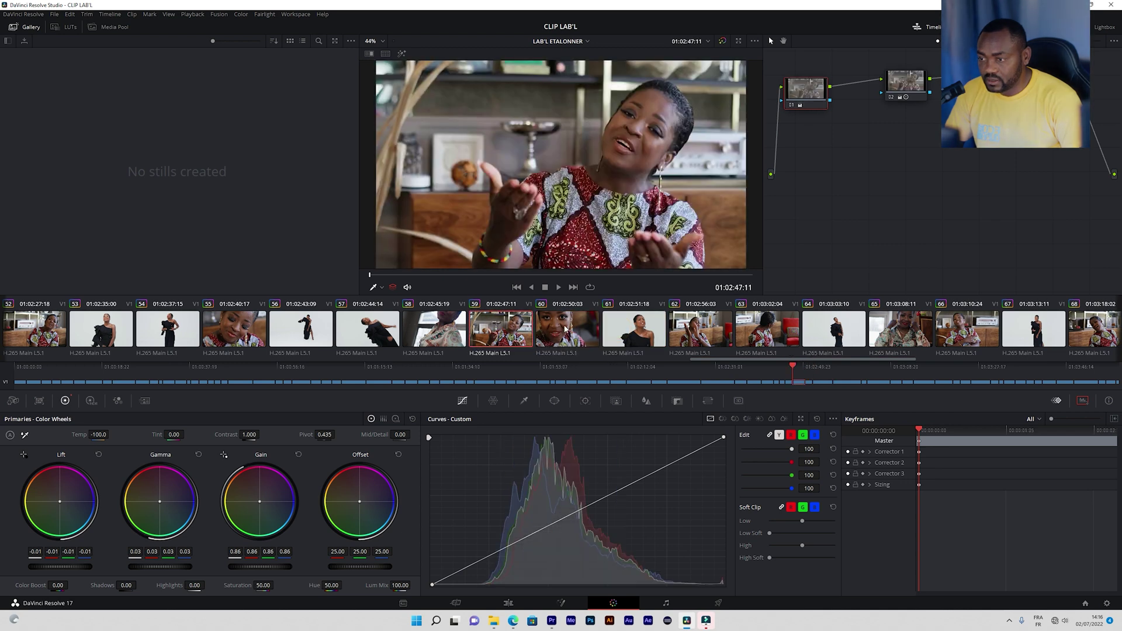
click(565, 329)
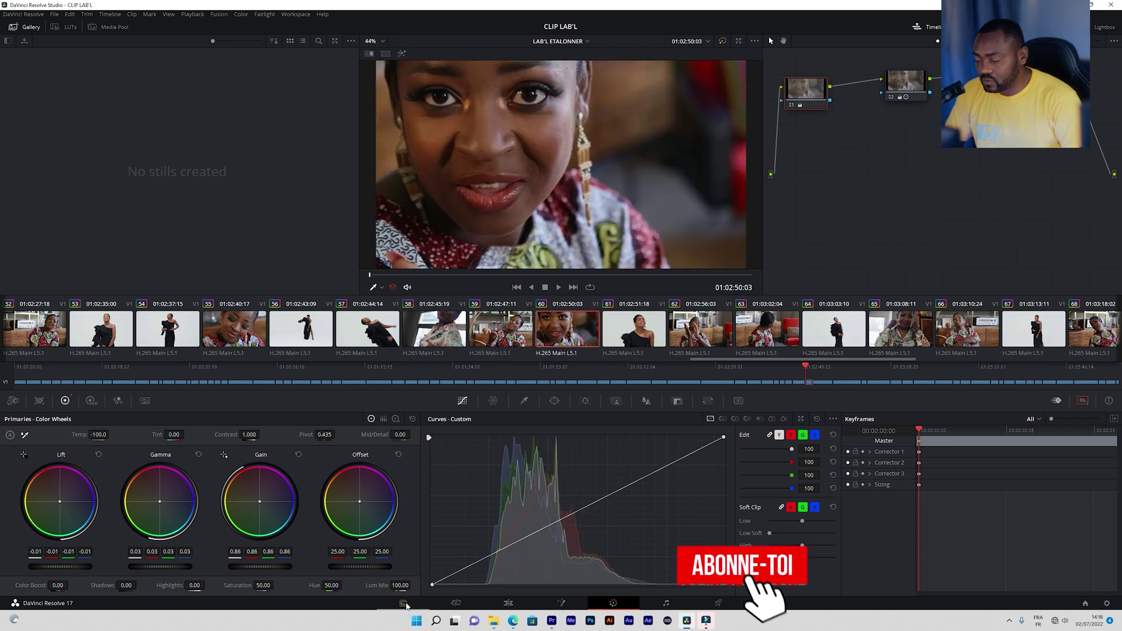
Open the LAB'L TEASER timeline from the media pool and view several of its clips on the Color page
click(403, 603)
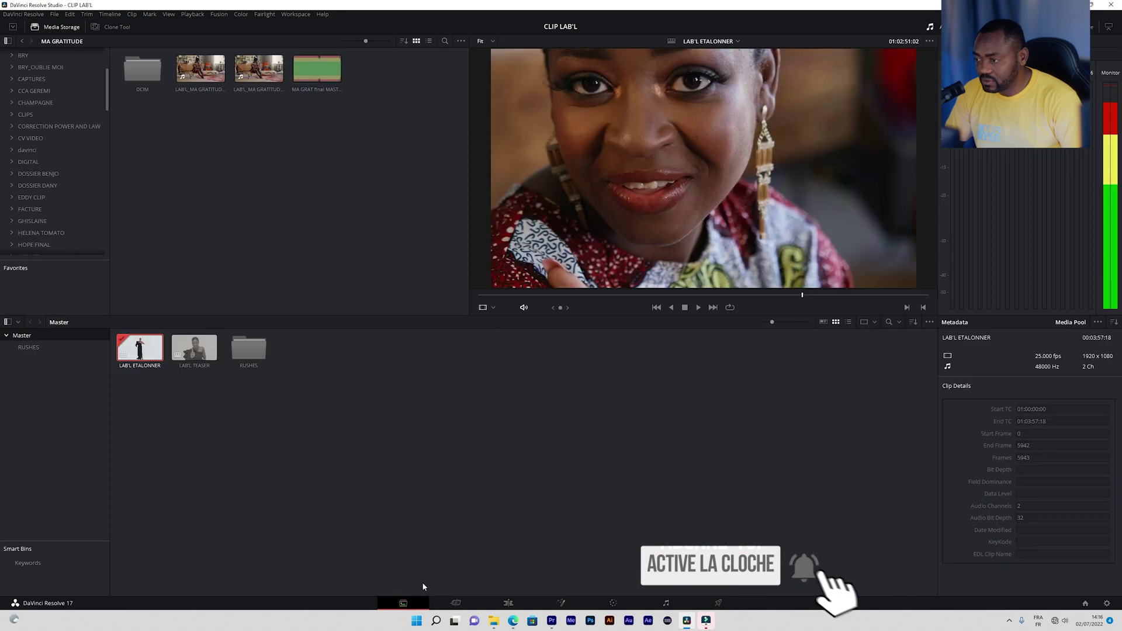
click(196, 349)
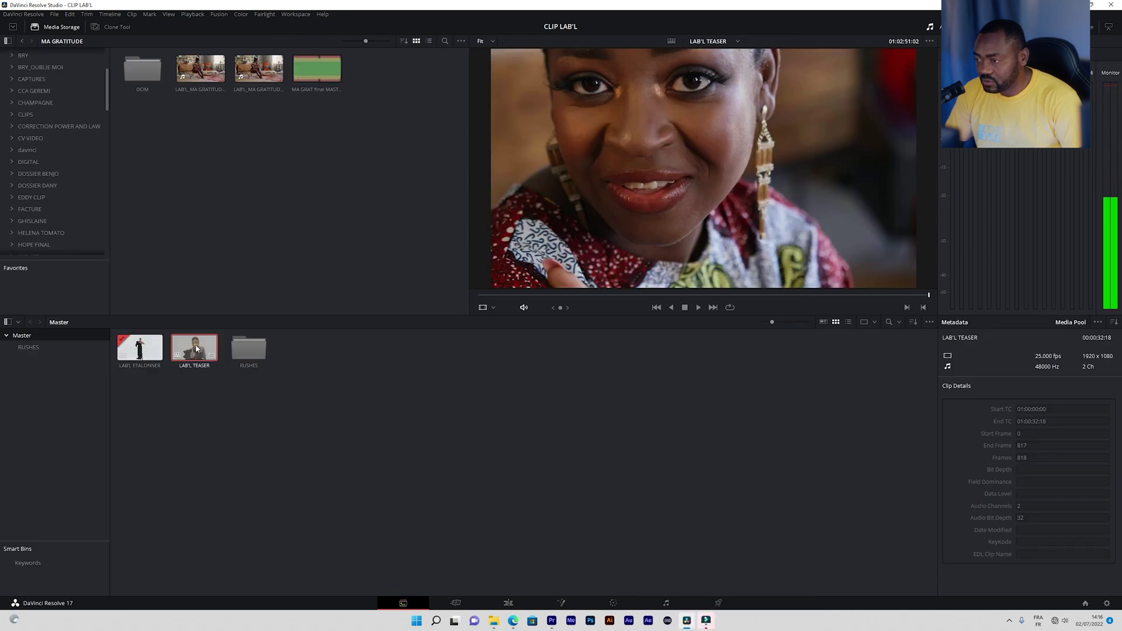
double_click(197, 349)
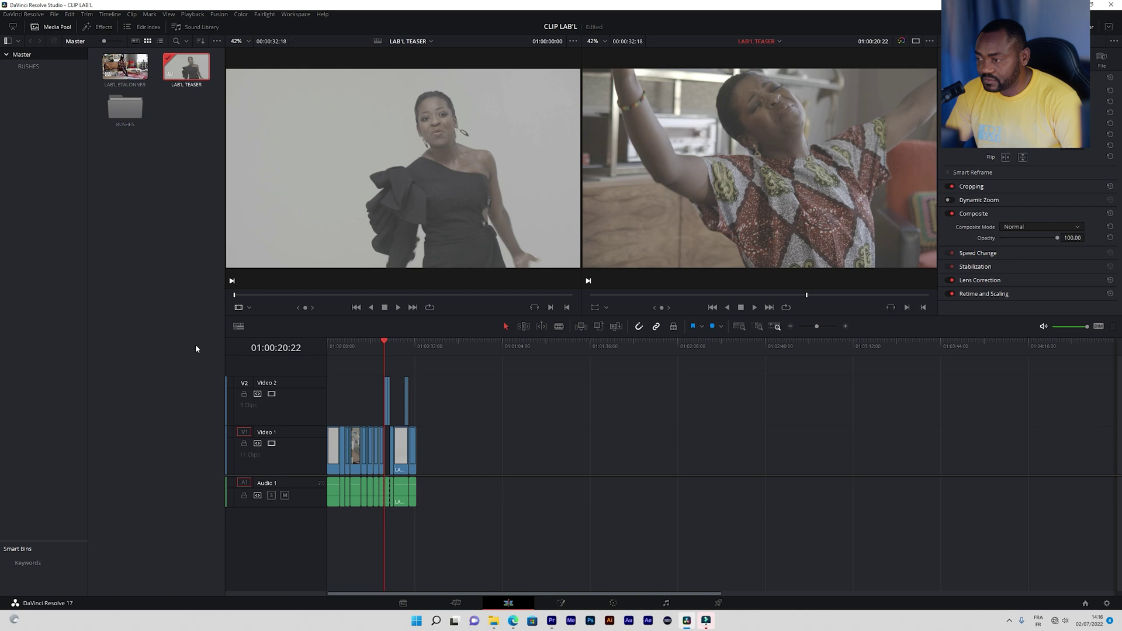
click(613, 603)
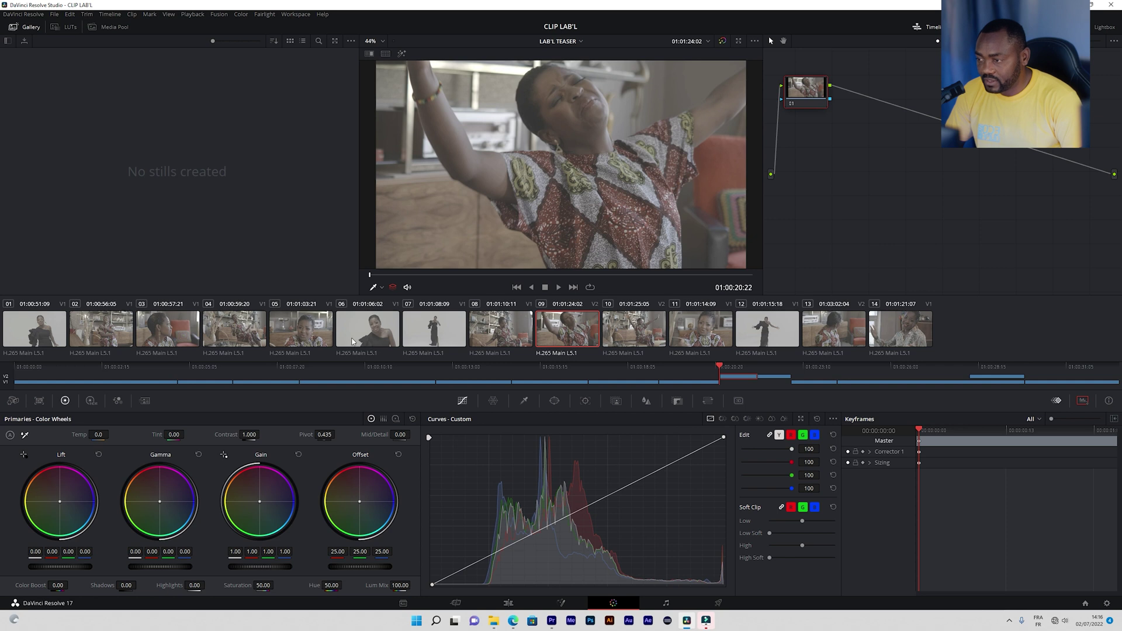
click(305, 339)
click(701, 324)
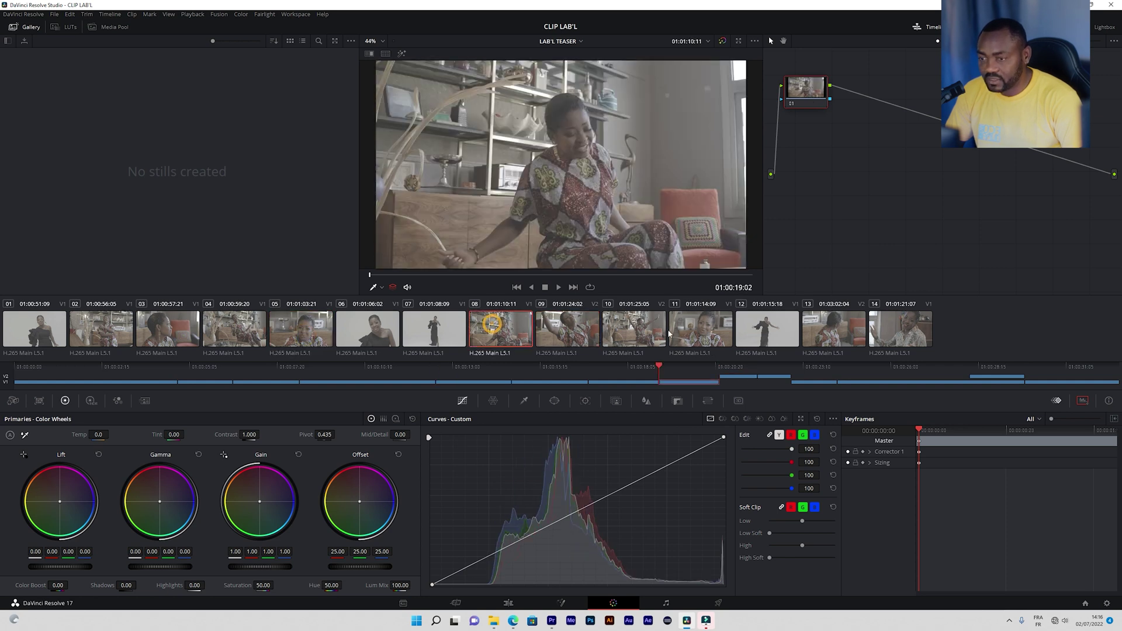
click(856, 326)
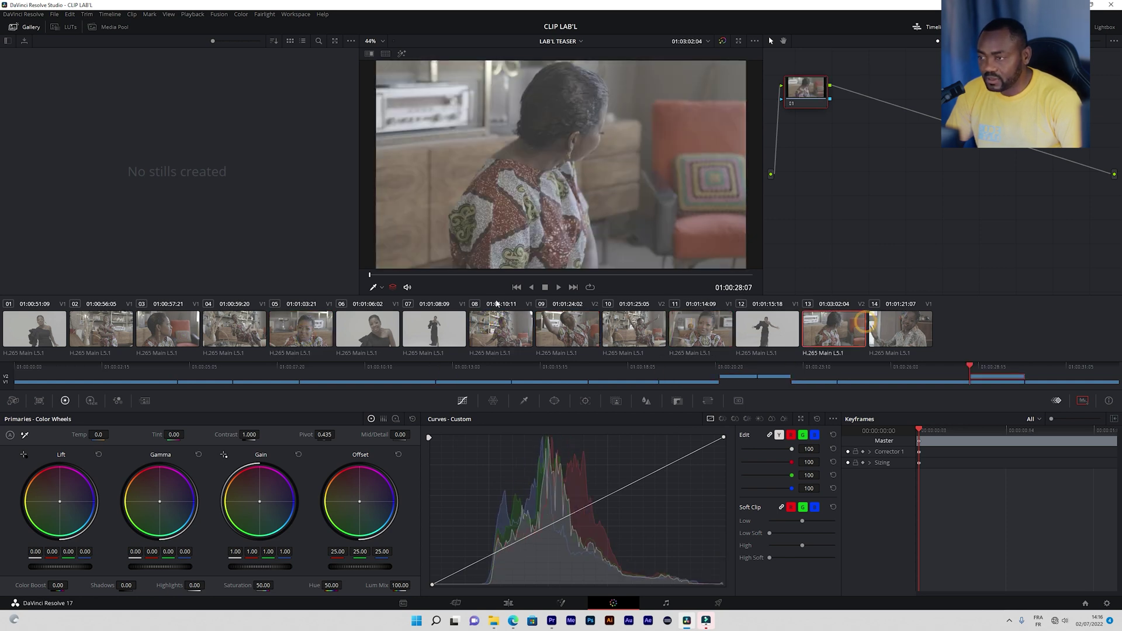
click(146, 345)
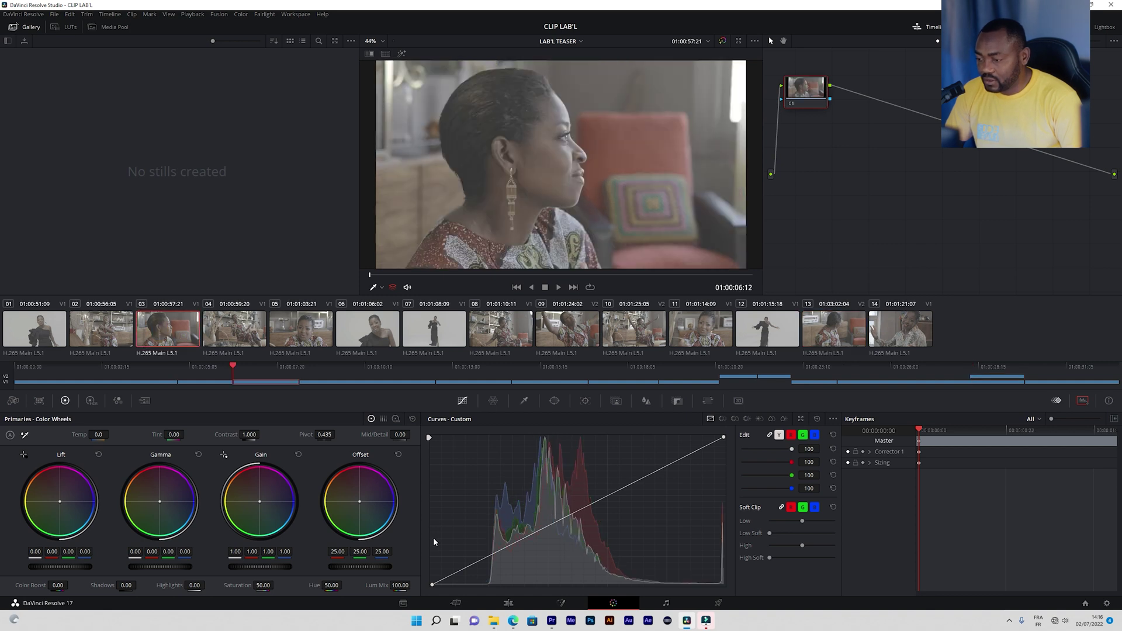
Start ColorTrace from Timeline for the LAB'L TEASER timeline in the media pool
click(403, 602)
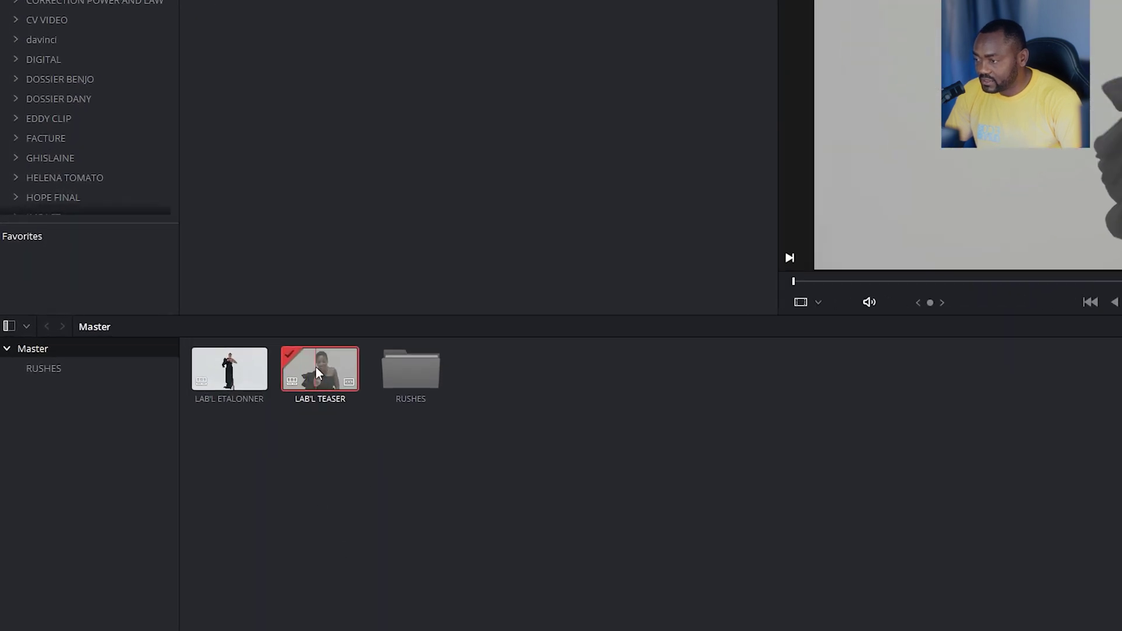
right_click(316, 365)
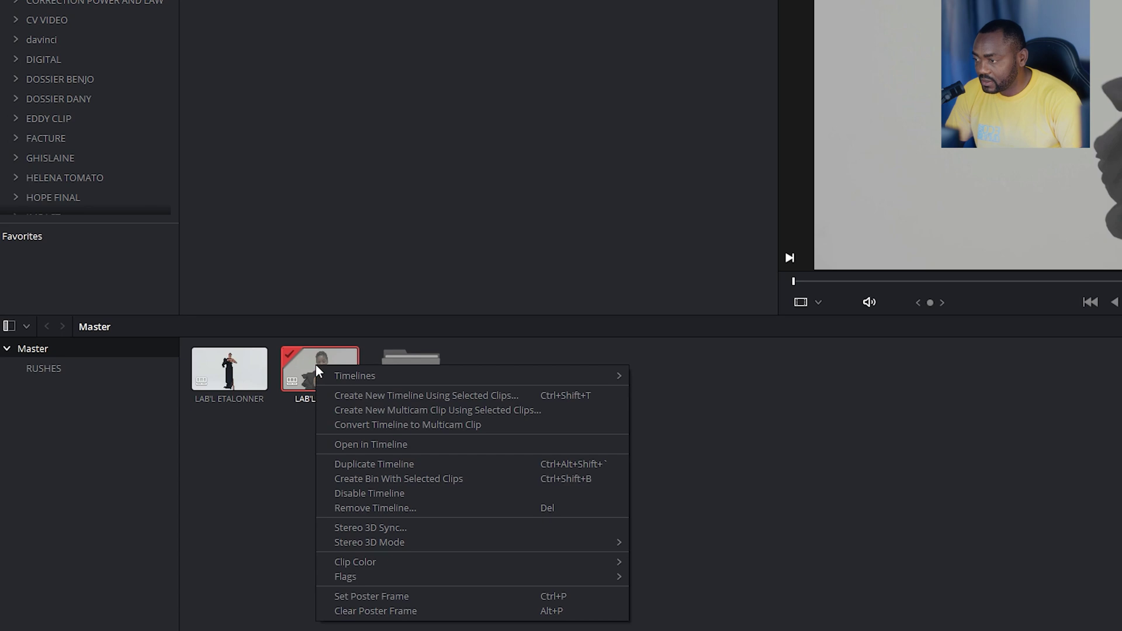
mouse_move(363, 375)
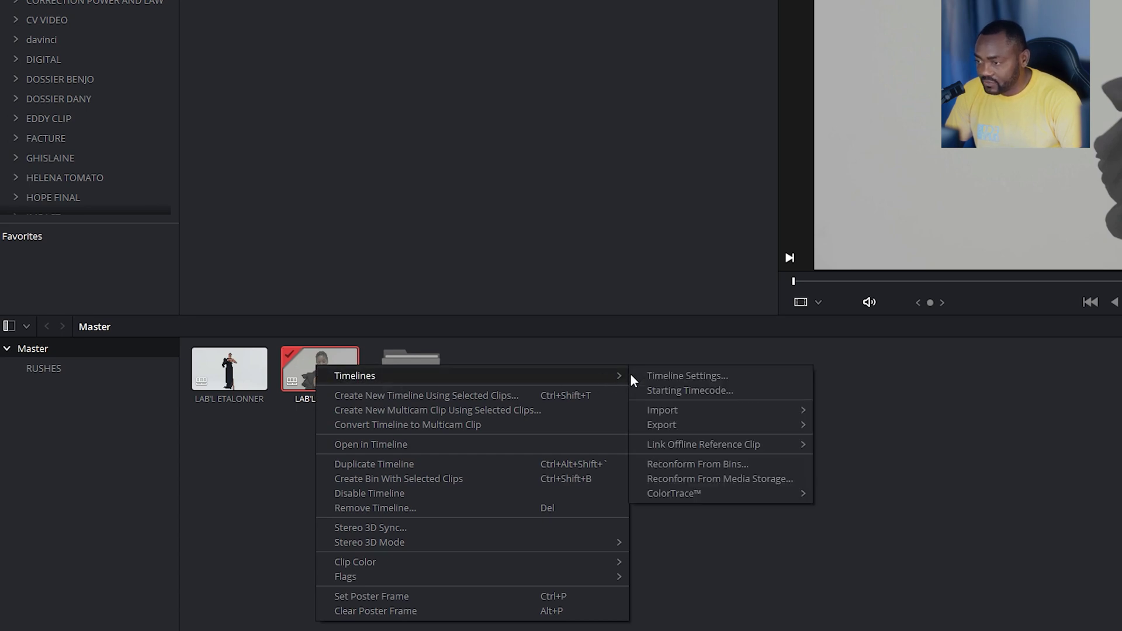
mouse_move(709, 492)
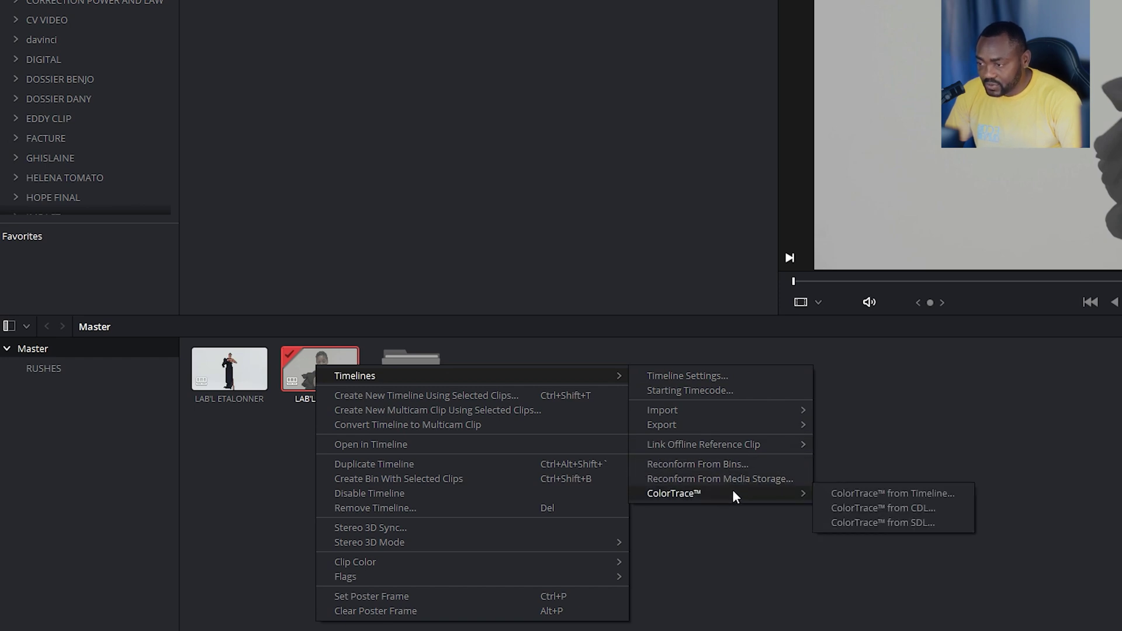
click(859, 493)
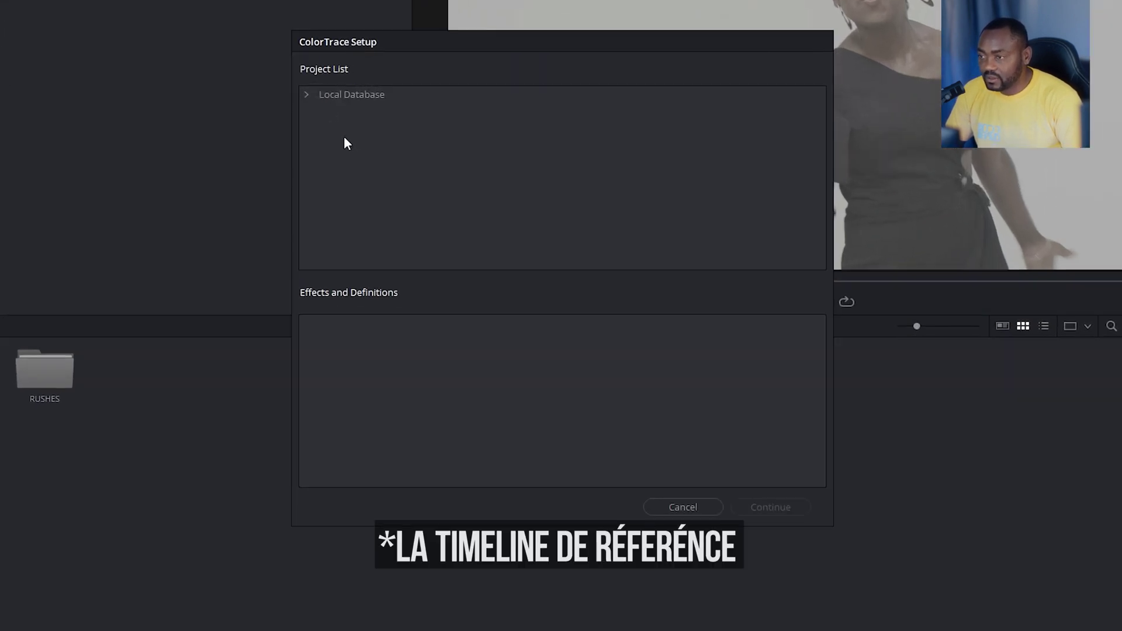
Choose the LAB'L ETALONNER timeline of the guest project CLIP LAB'L as the ColorTrace source and continue to clip matching
click(307, 95)
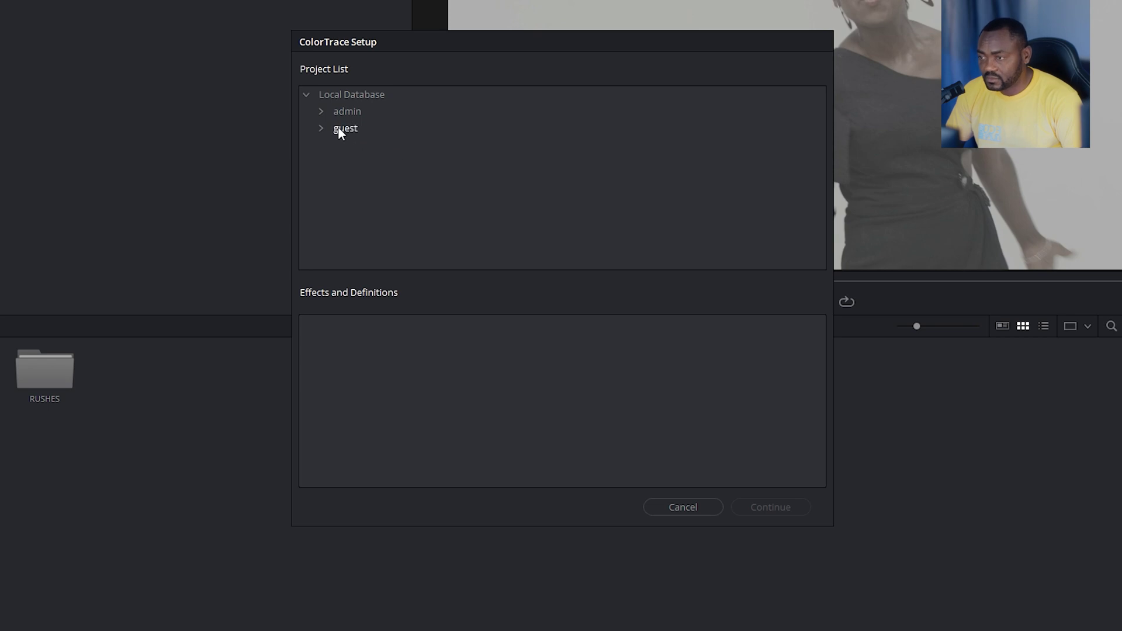
click(320, 129)
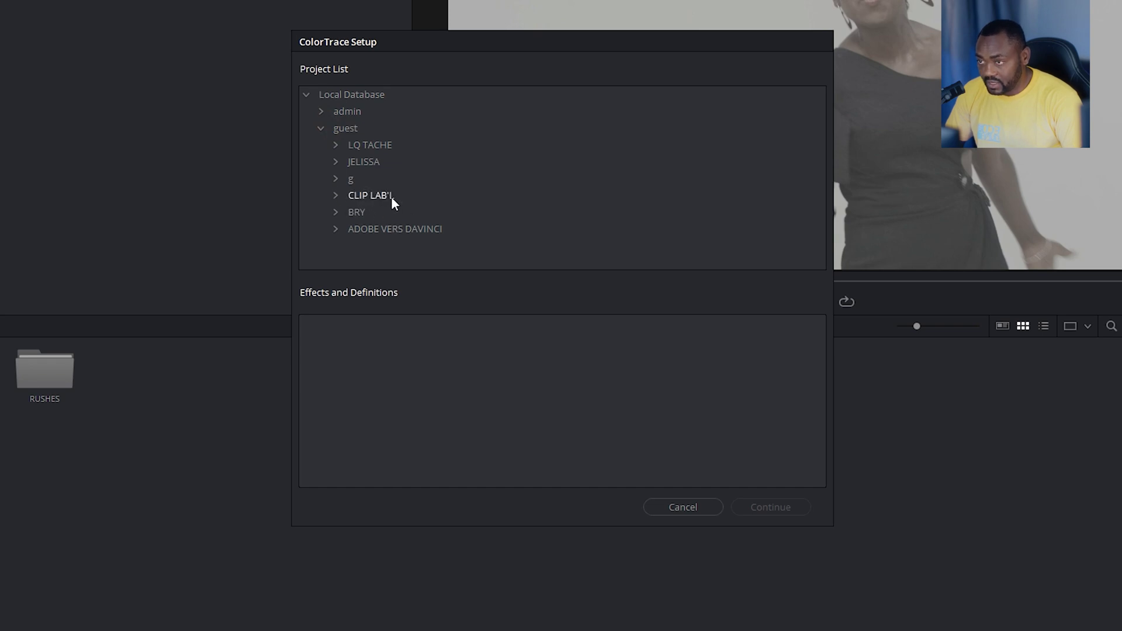
click(337, 196)
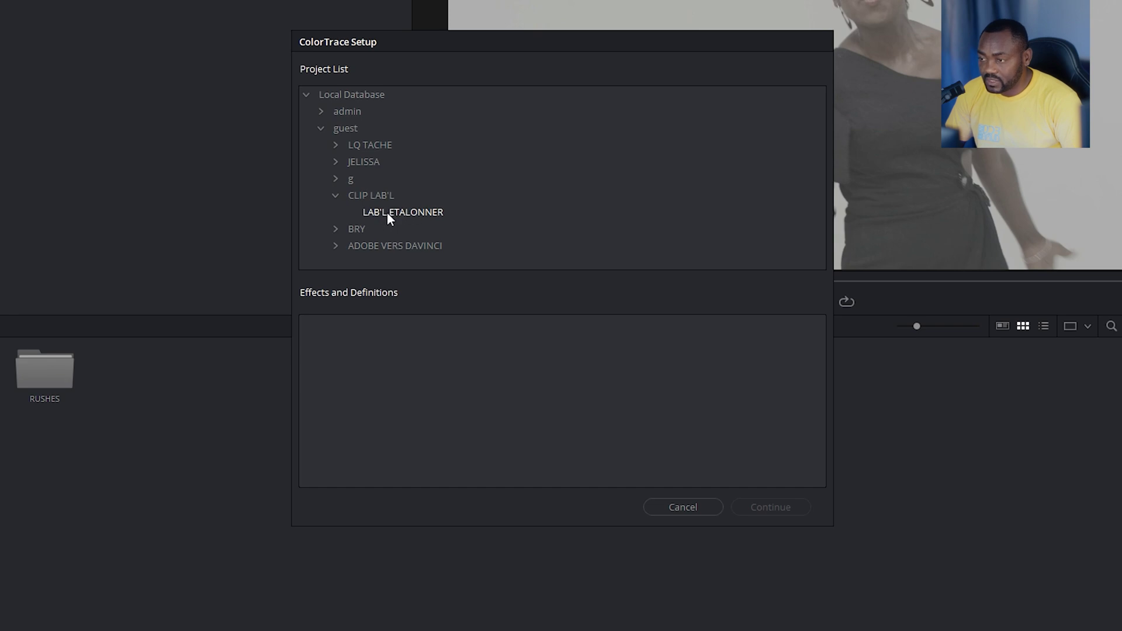
click(420, 212)
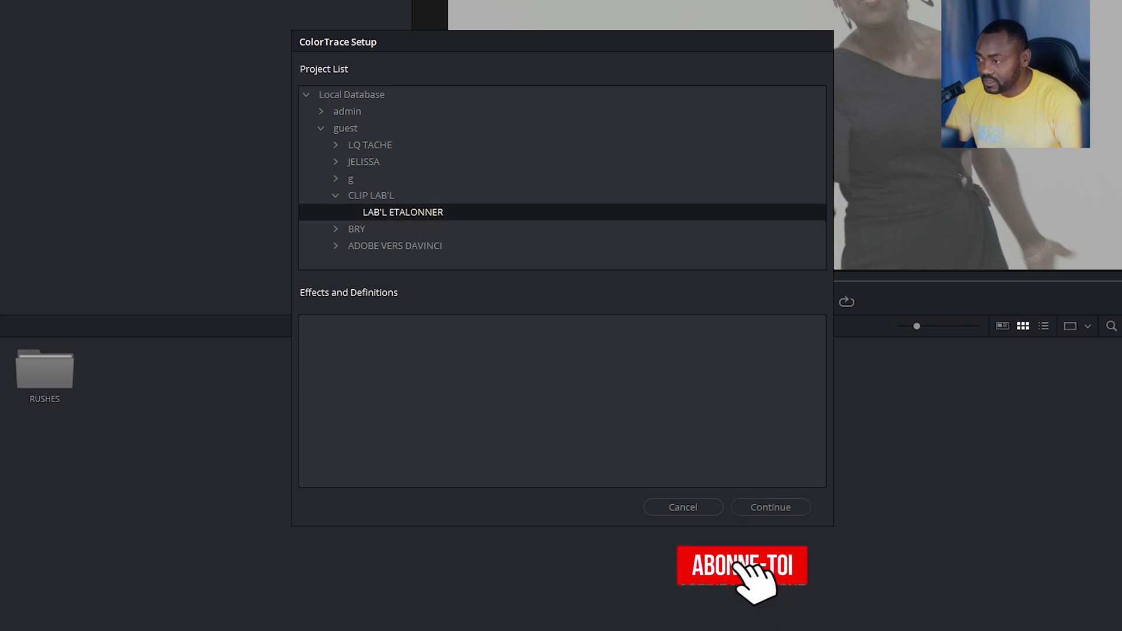
click(773, 506)
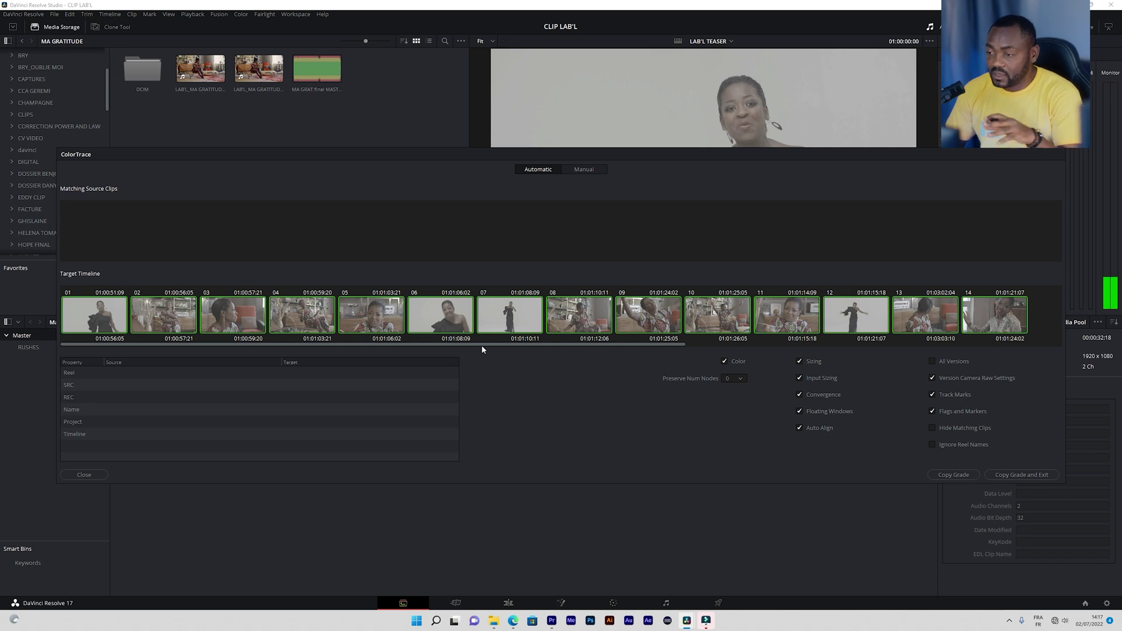
Check the matching source clips for target clips 01, 02 and 07, and copy the grades to the target timeline, exiting ColorTrace
click(361, 344)
drag(394, 344, 485, 345)
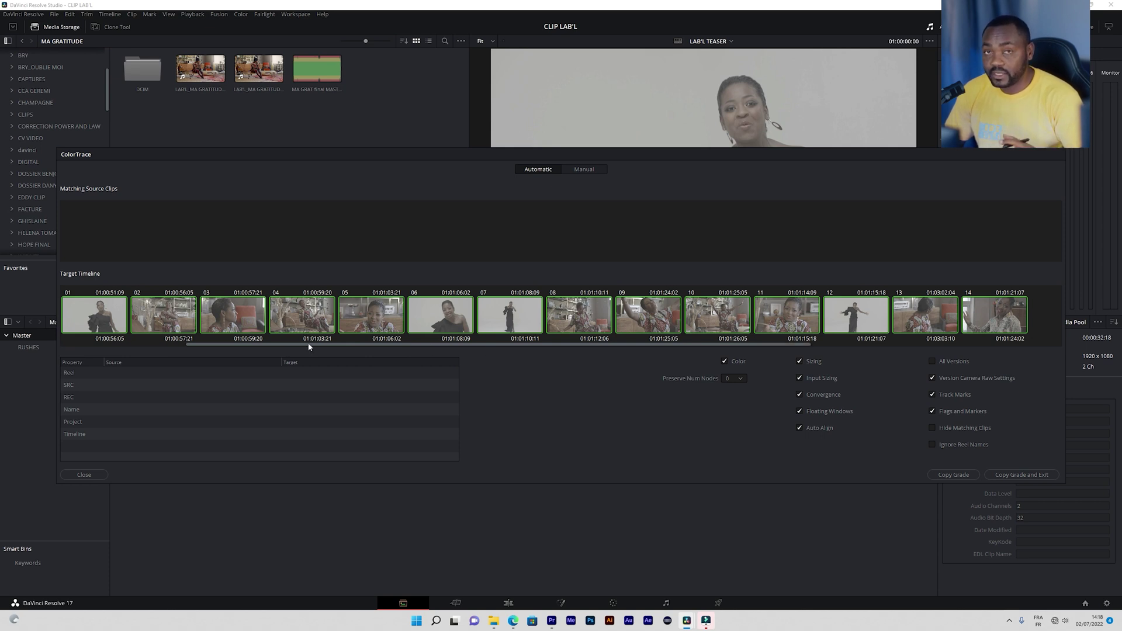
drag(310, 347, 183, 346)
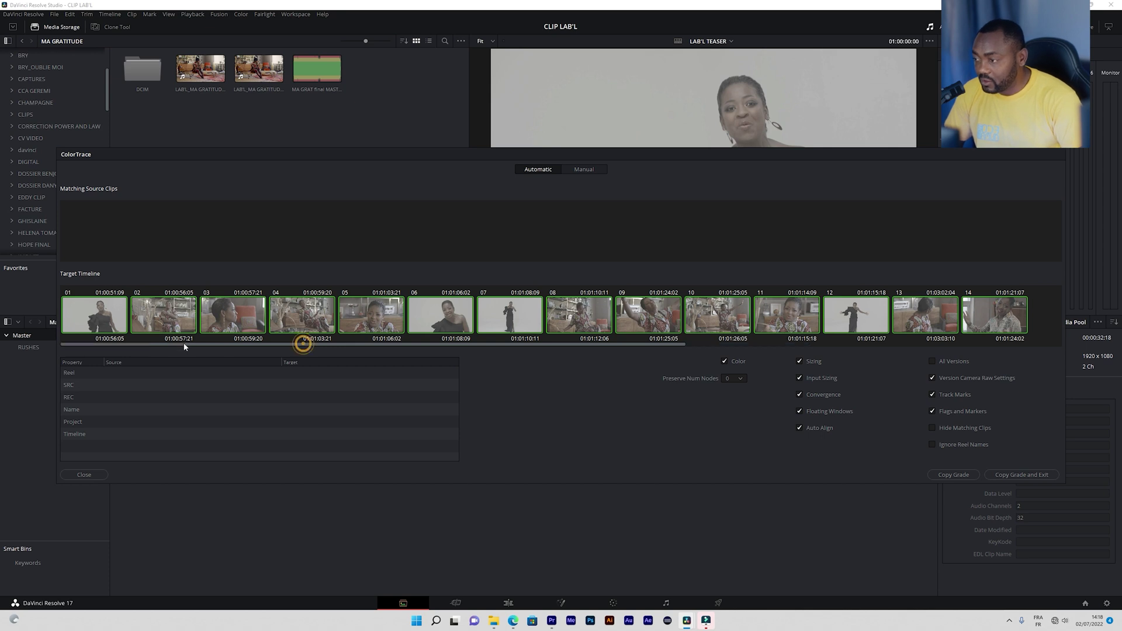
click(100, 314)
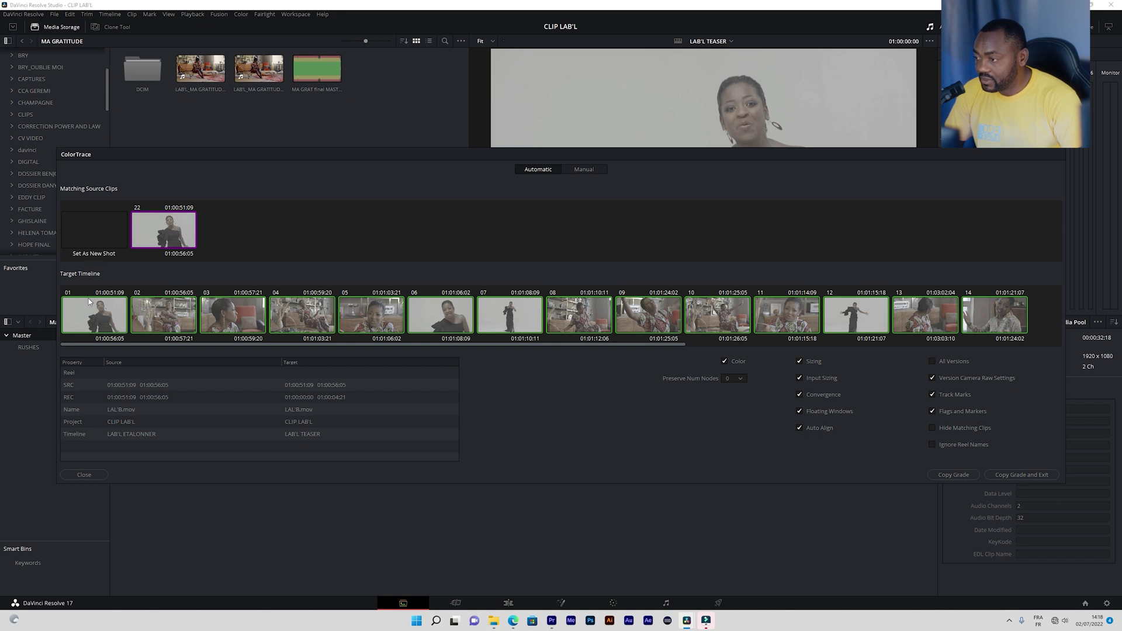
click(179, 313)
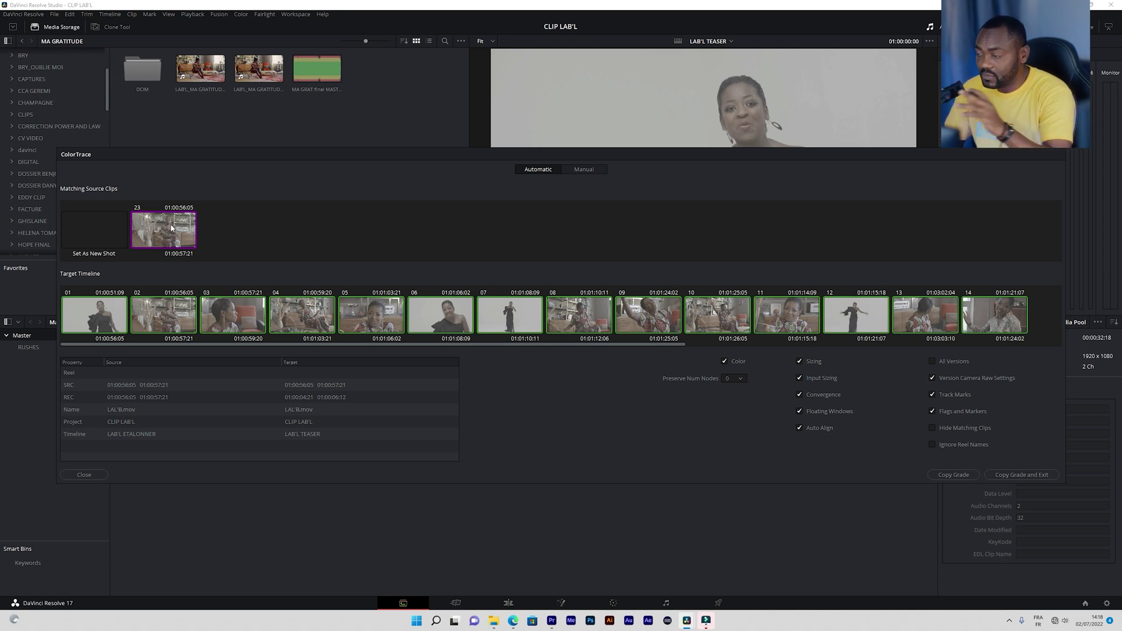
click(510, 315)
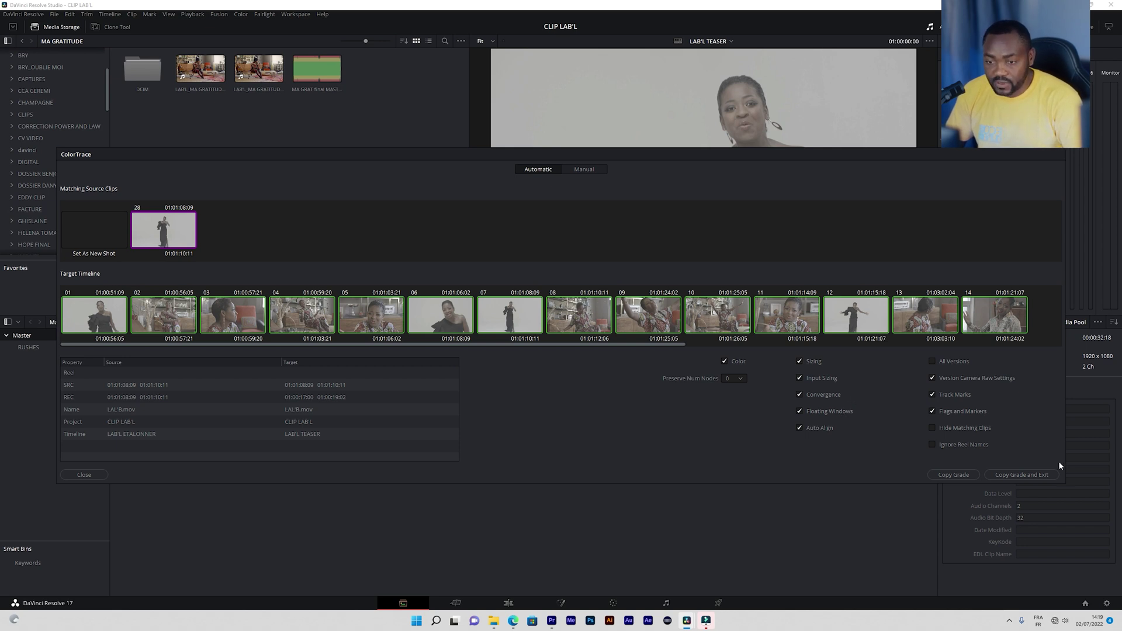
click(1021, 475)
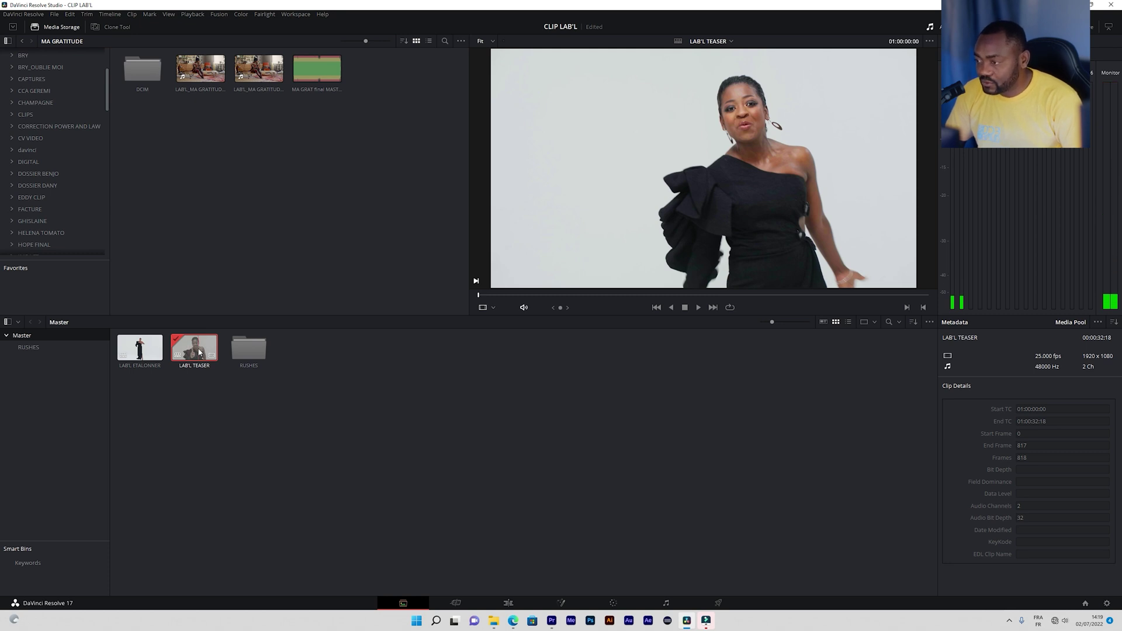
Review the copied grades on LAB'L TEASER clips 02, 04 and 03 on the Color page
key(shift+4)
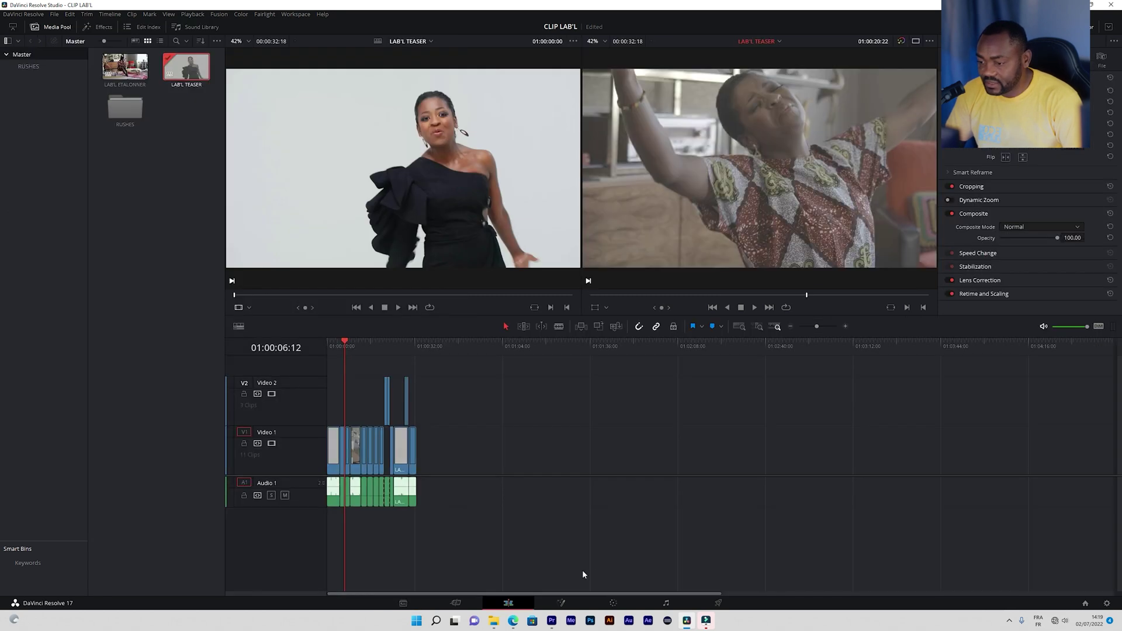
click(613, 603)
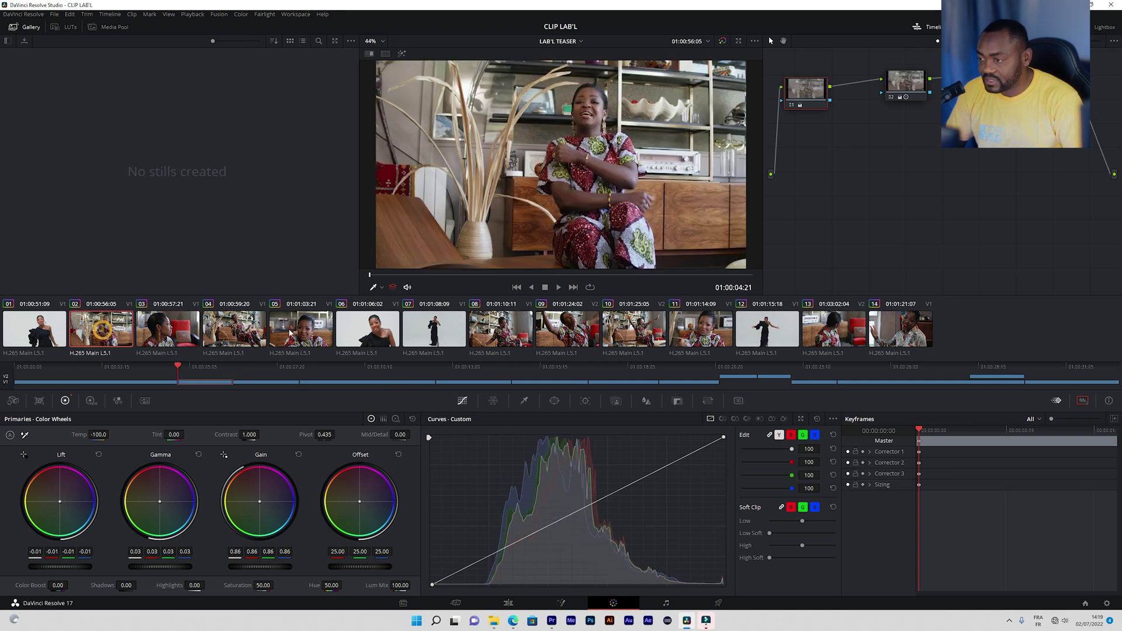
click(236, 336)
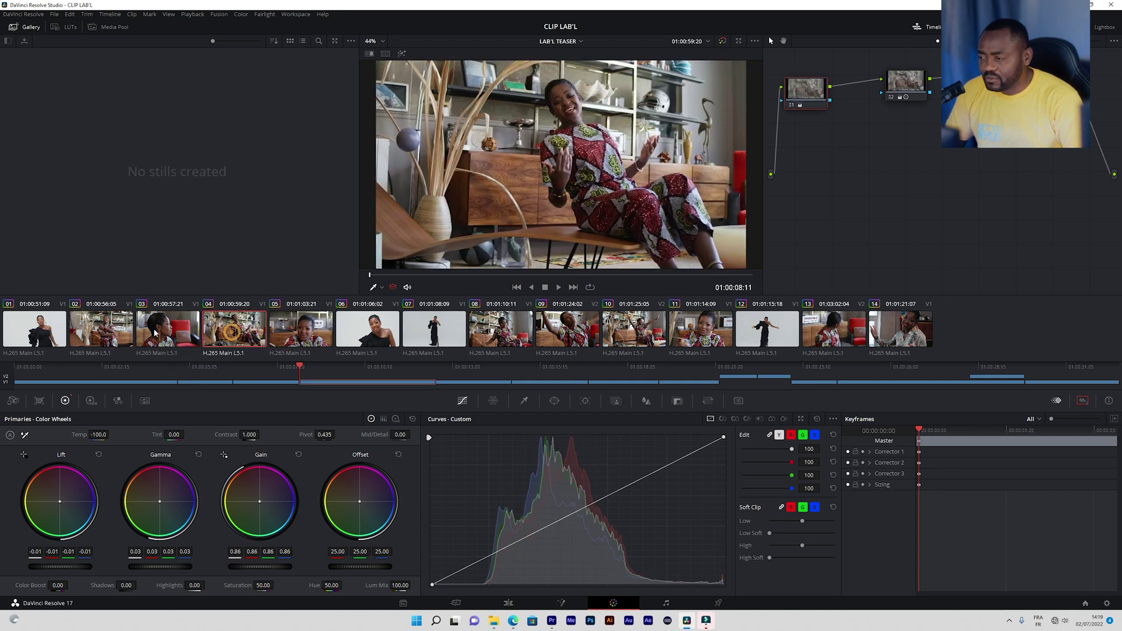
click(155, 332)
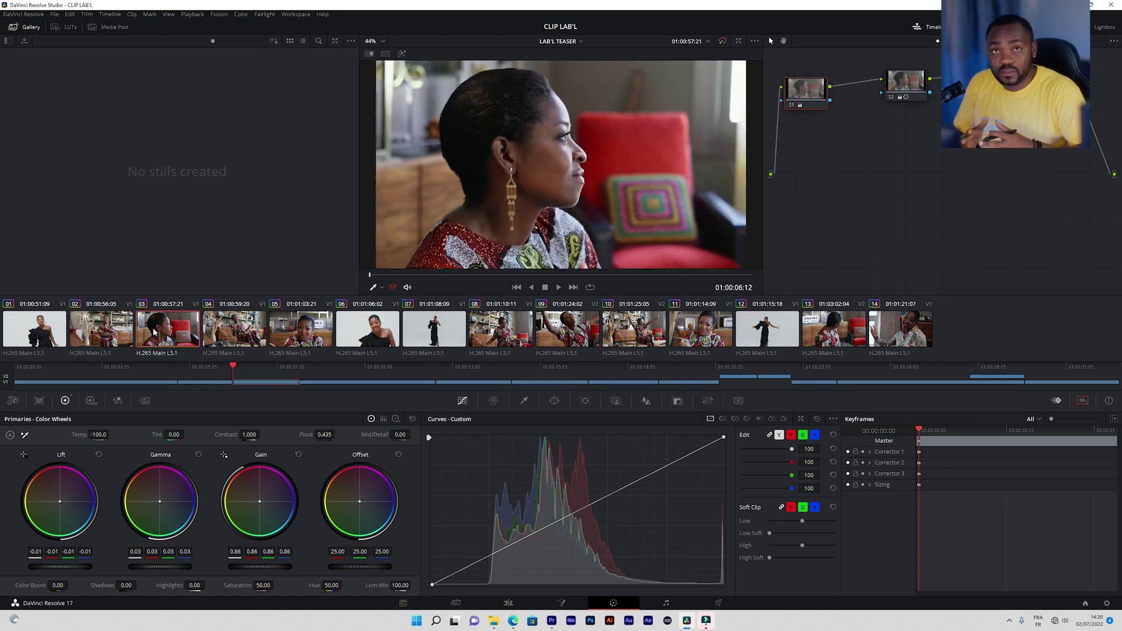